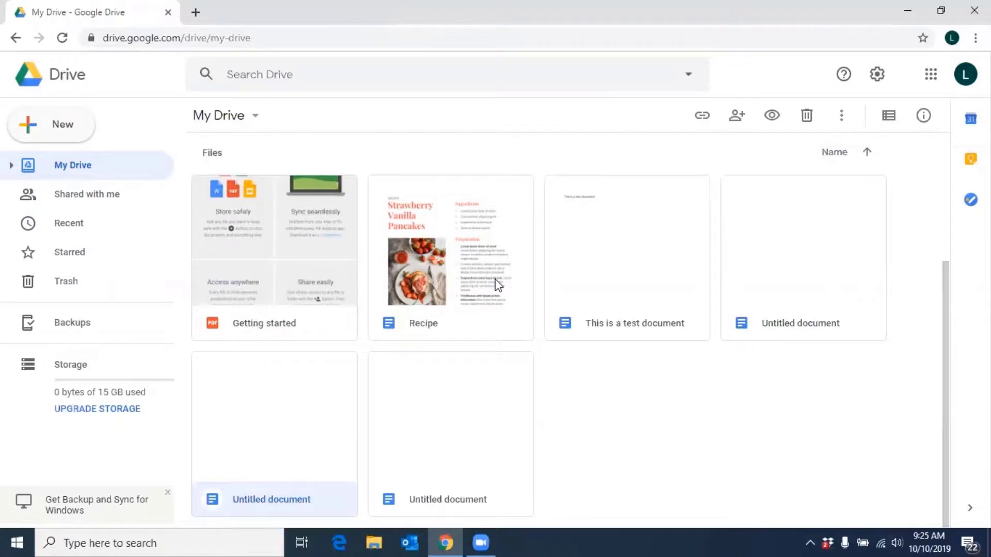
Open Drive's New menu listing folder, upload and Docs, Sheets or Slides options
key(Insert+z)
key(c)
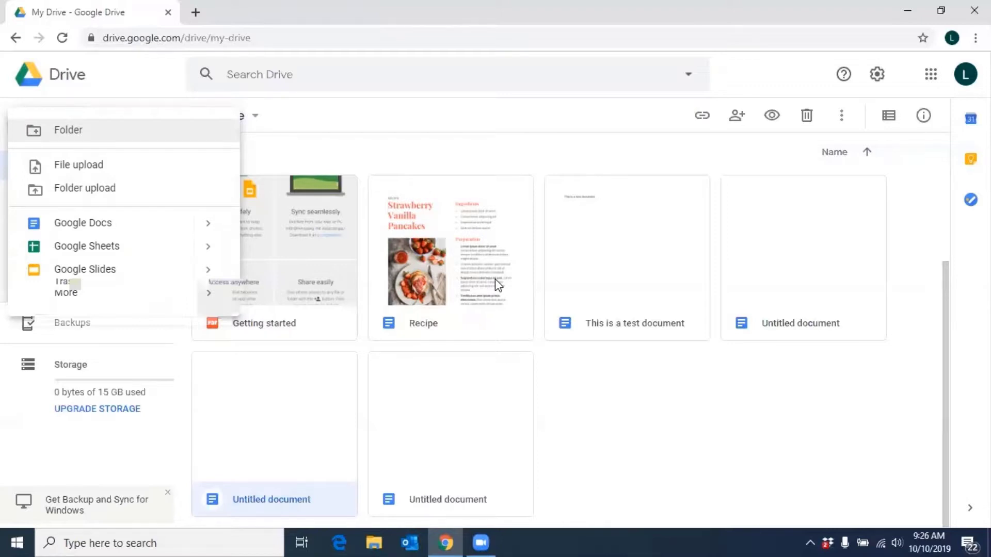
Open the Google Docs submenu and settle on the Blank document option
key(Down)
key(Down)
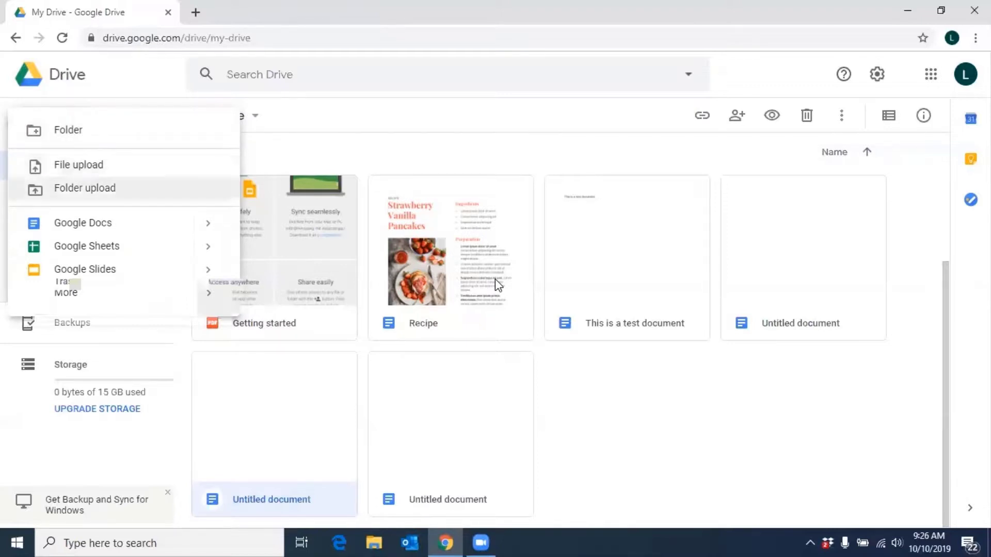
key(Down)
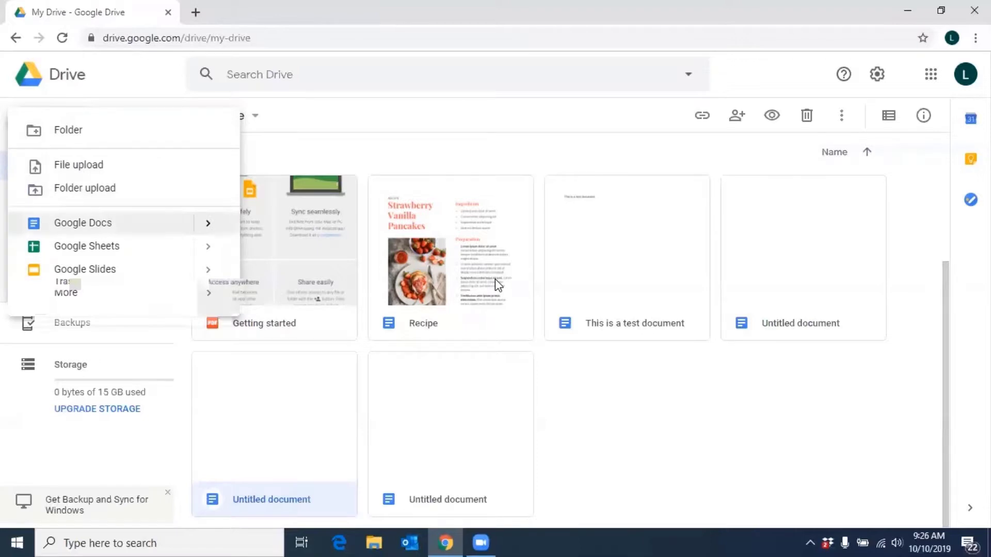
key(Return)
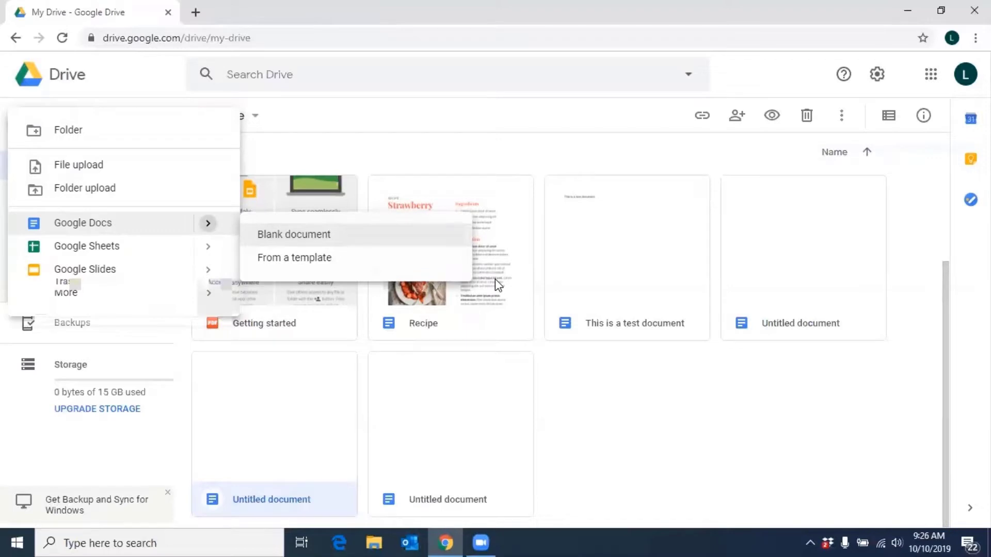
key(Down)
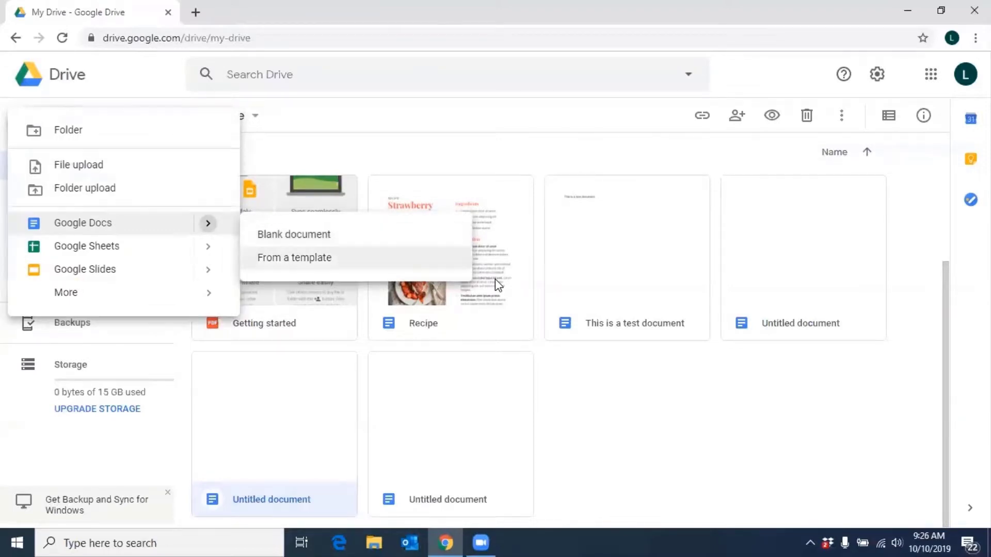
key(Up)
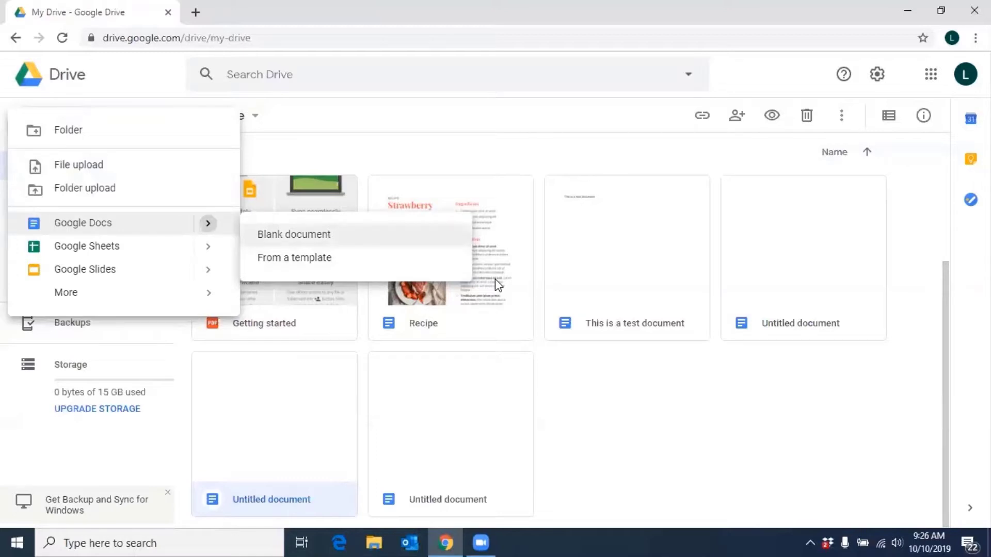
Create a blank untitled document and enable screen reader support with Ctrl+Alt+Z
key(Return)
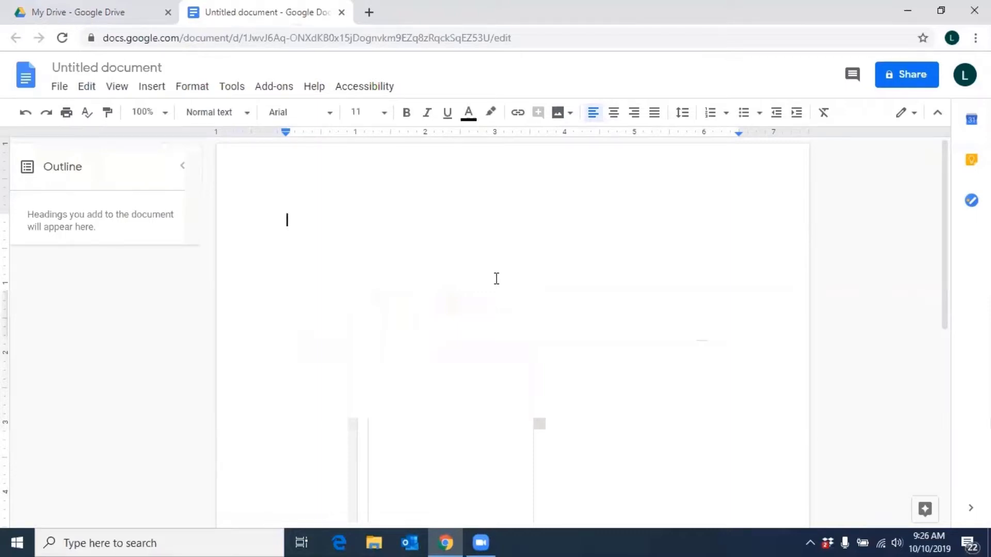
key(shift+t)
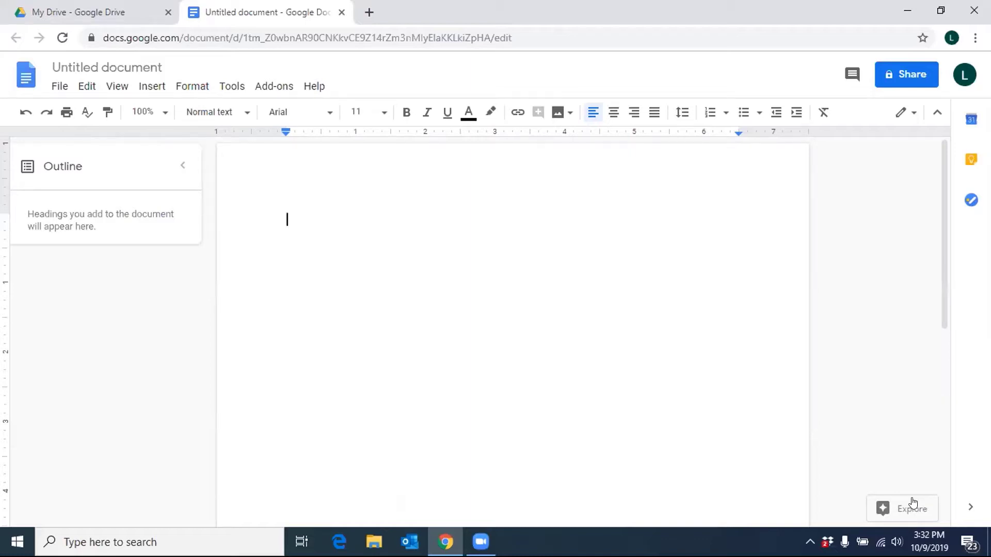
key(ctrl+alt+z)
Open Tools > Accessibility settings and move focus into the dialog's options
key(alt+t)
key(c)
key(alt+t)
key(c)
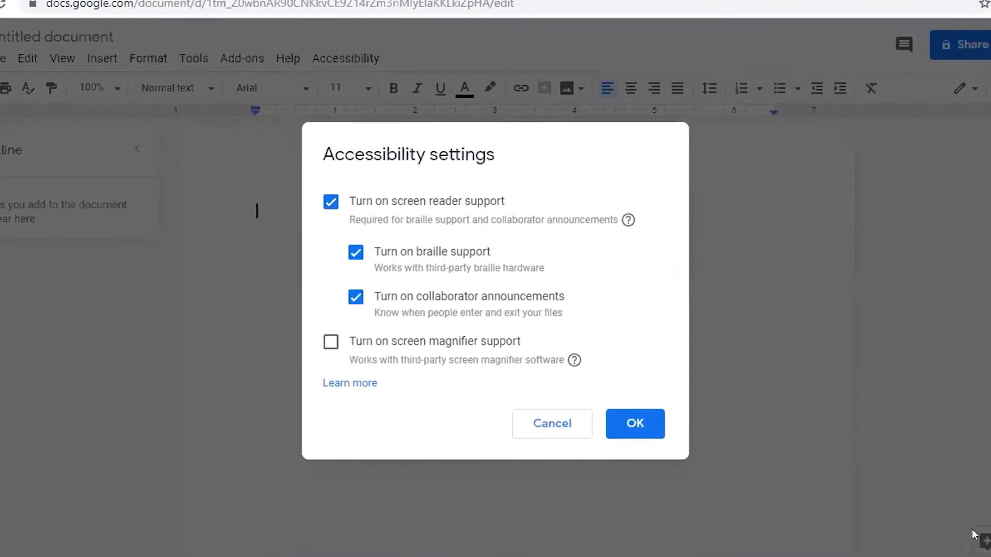
key(Tab)
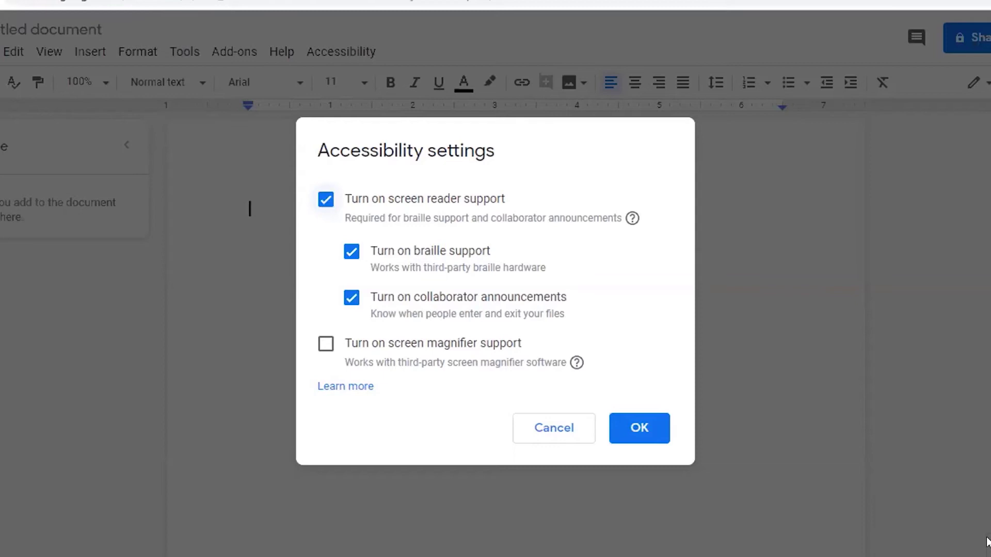
Move through the screen reader help, screen magnifier help and Learn more link
key(Tab)
key(Tab)
key(Tab)
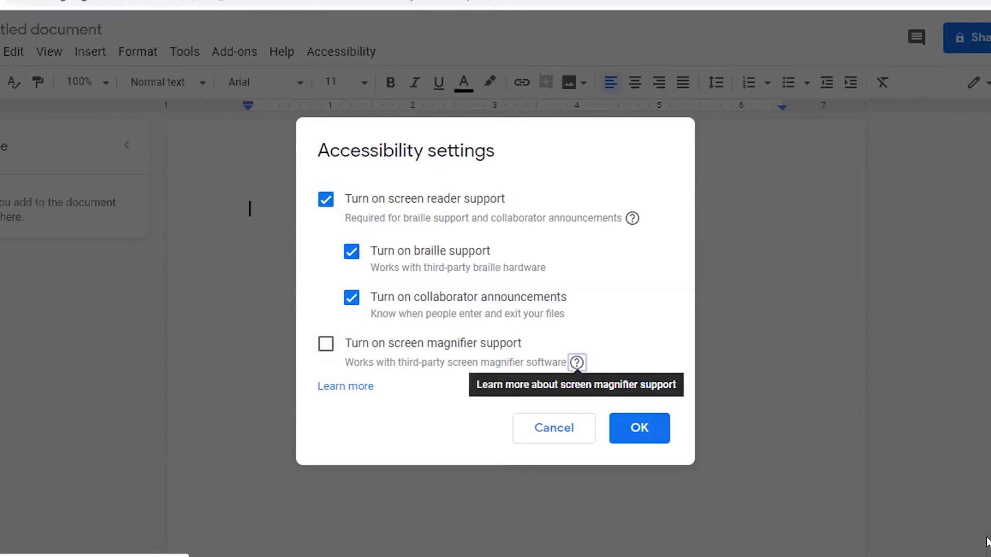
key(Tab)
key(Tab)
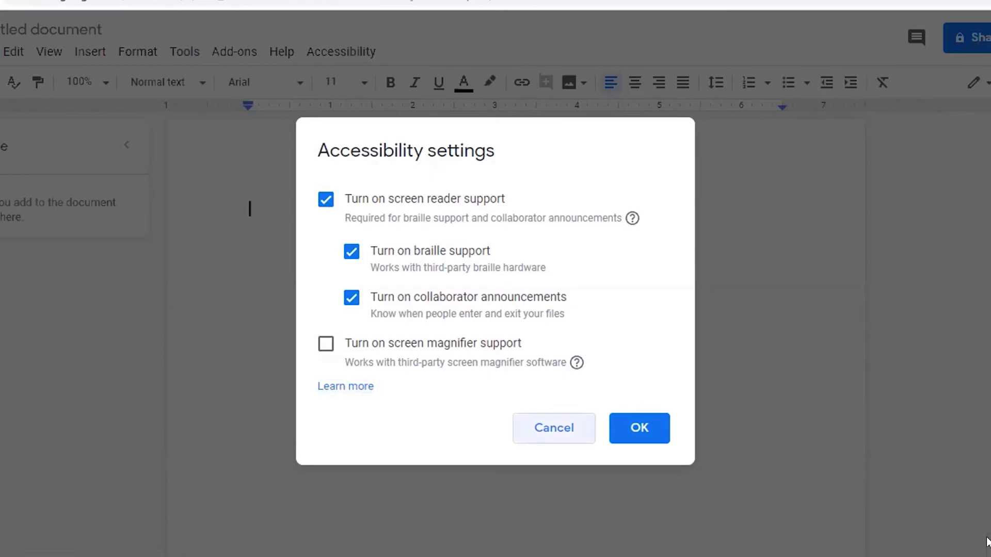
key(Tab)
key(Return)
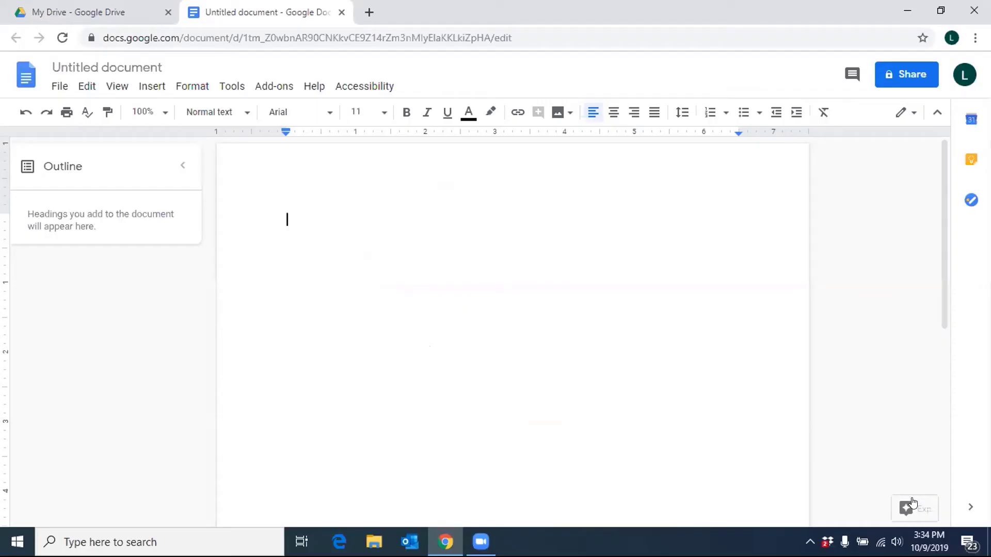